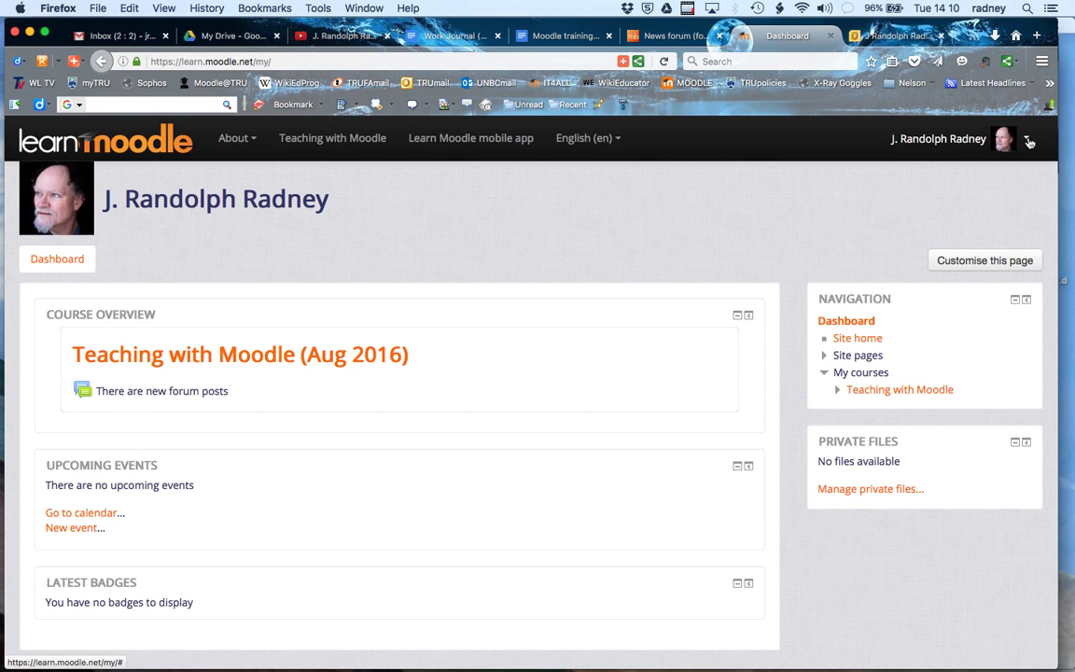
Open the user menu beside your name at the top right of the Dashboard.
{"action": "left_click", "coordinate": [1029, 141]}
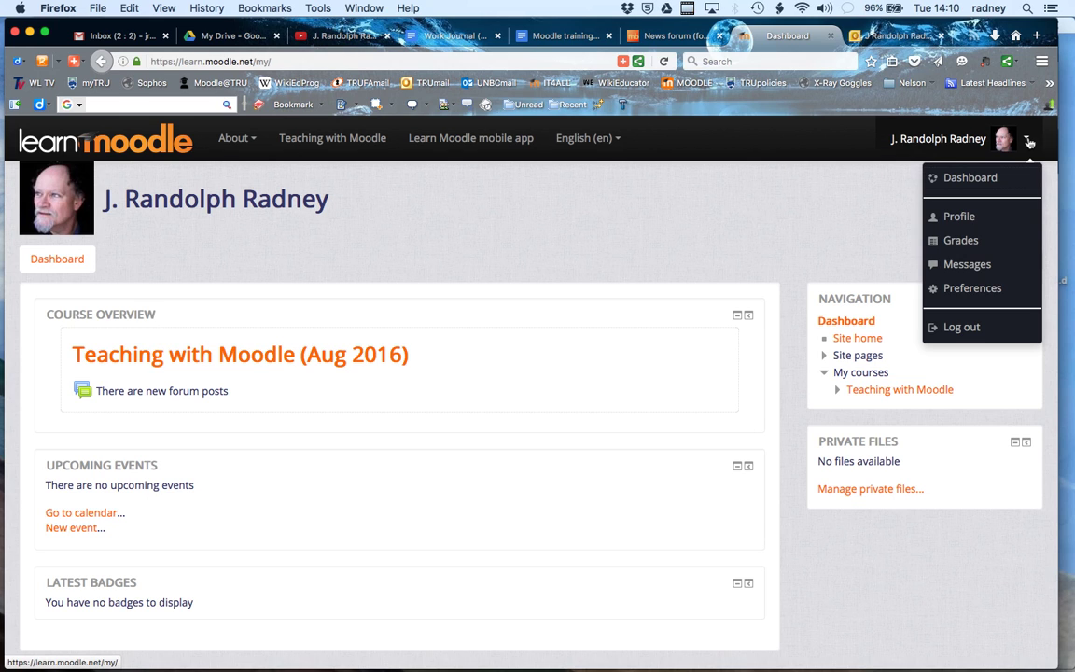
Go to Preferences and choose Edit profile under User account.
{"action": "left_click", "coordinate": [972, 289]}
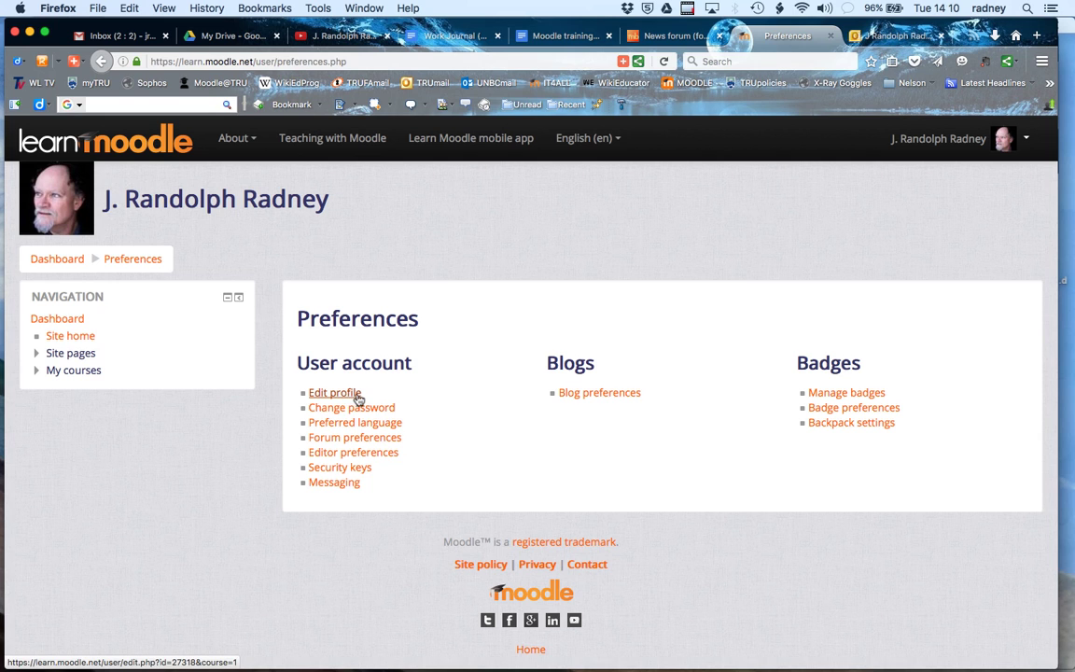
{"action": "left_click", "coordinate": [350, 397]}
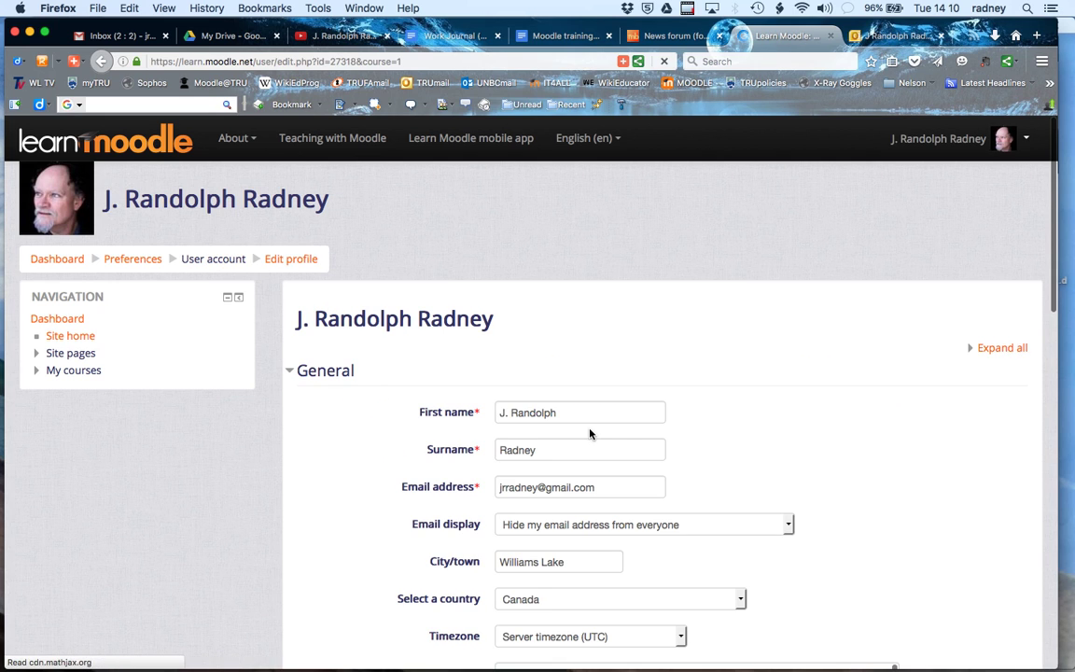
Review the General section fields and open the Email display choices.
{"action": "scroll", "coordinate": [796, 427], "scroll_direction": "down", "scroll_amount": 3}
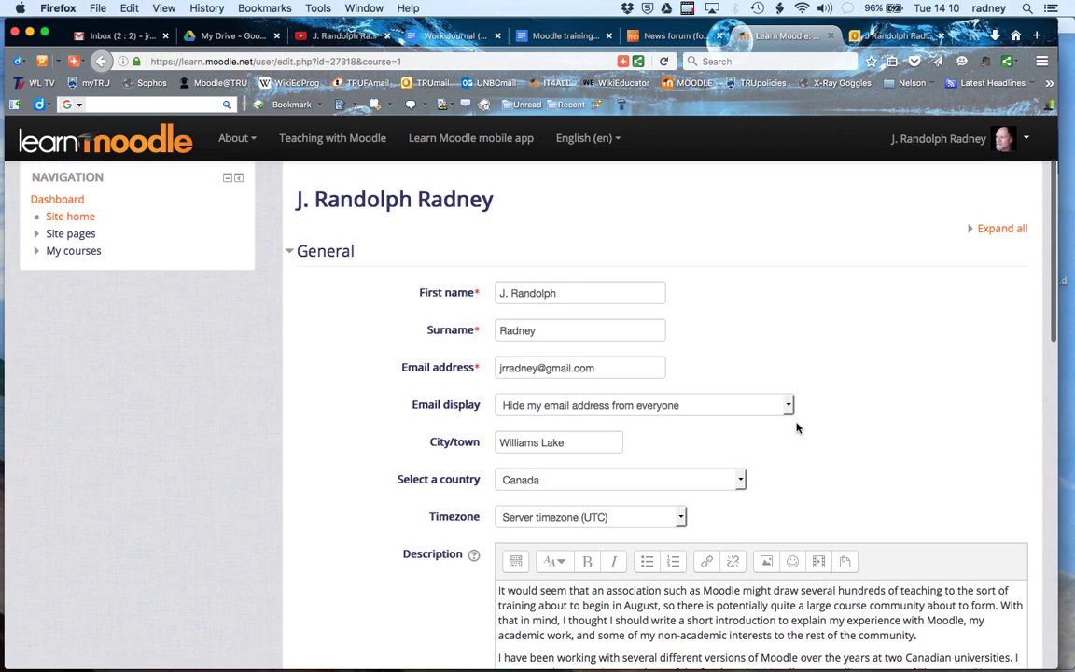
{"action": "scroll", "coordinate": [797, 426], "scroll_direction": "down", "scroll_amount": 2}
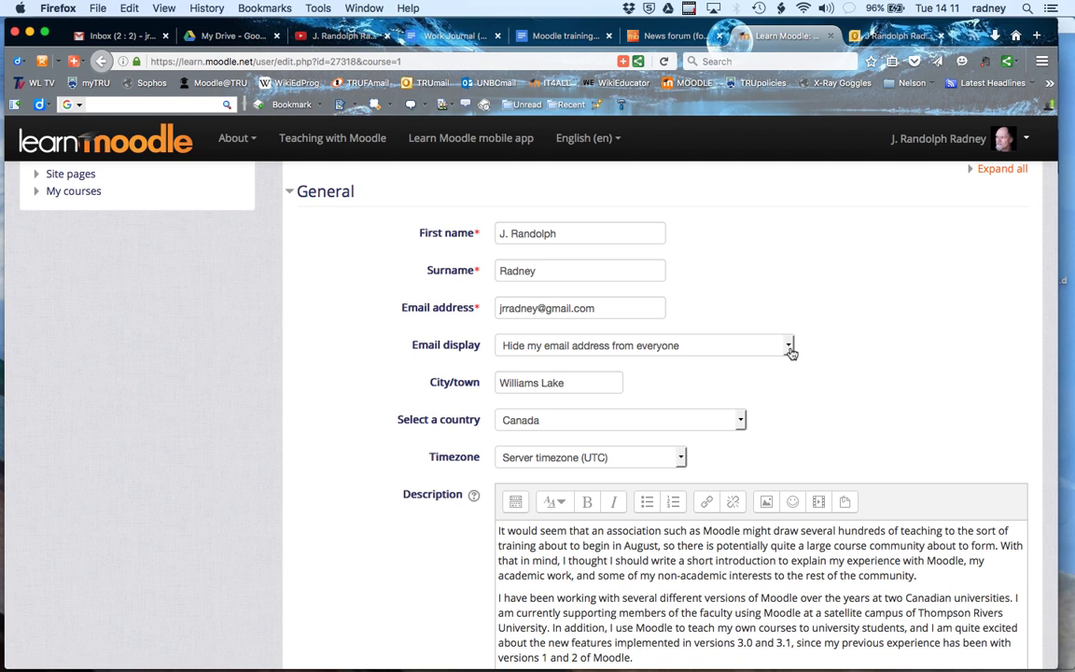
{"action": "left_click", "coordinate": [789, 348]}
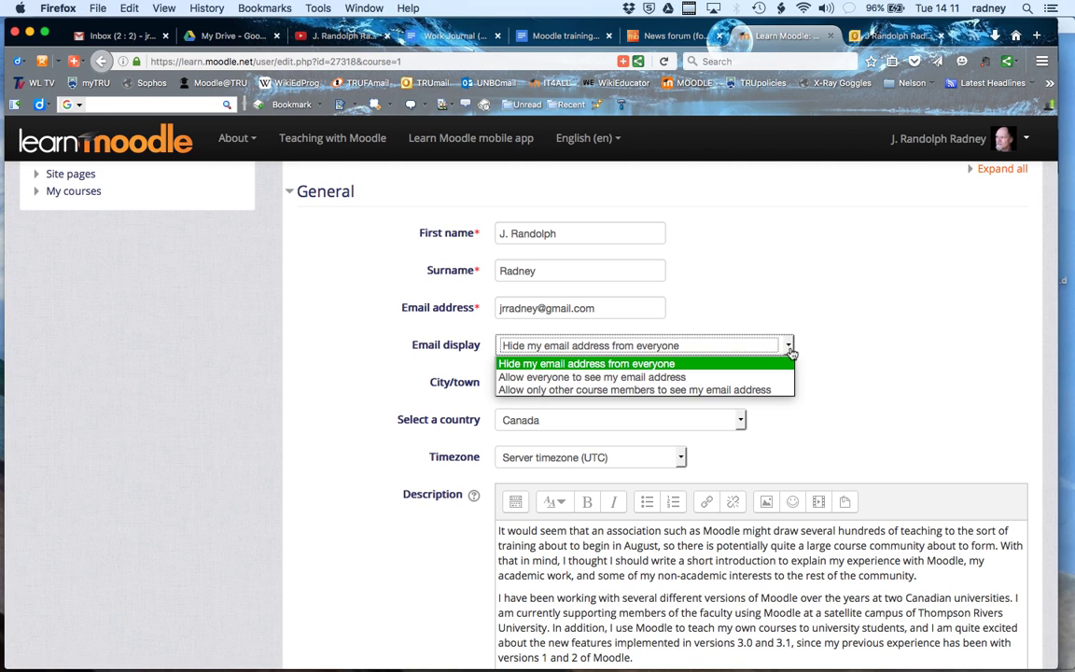
Choose 'Allow only other course members to see my email address', then check City/town and Country.
{"action": "left_click", "coordinate": [767, 392]}
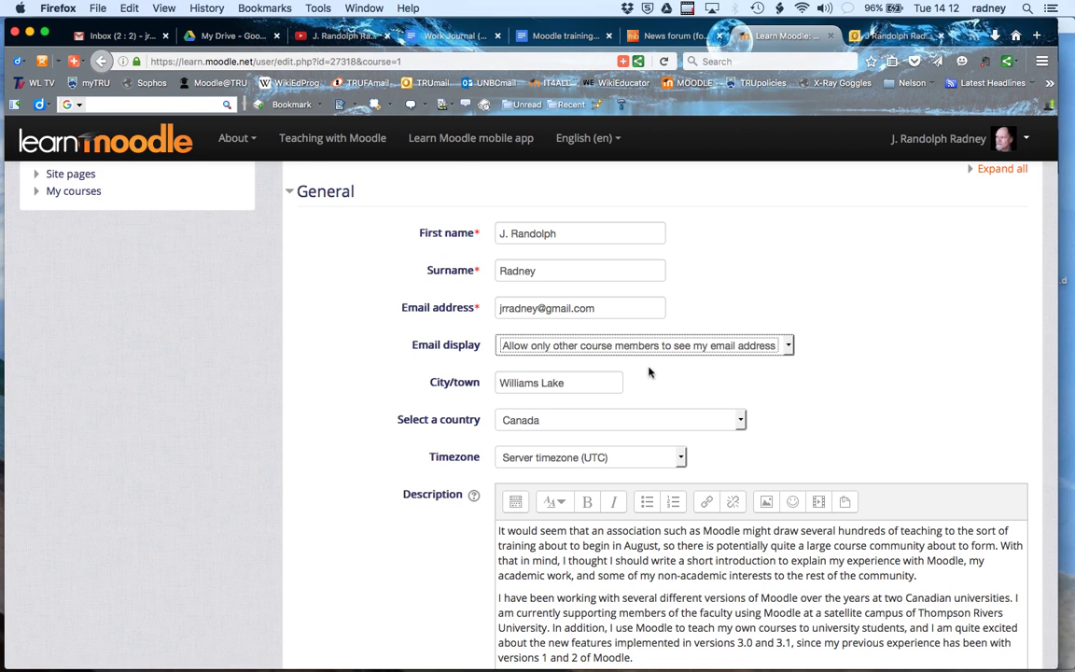
{"action": "left_click", "coordinate": [576, 384]}
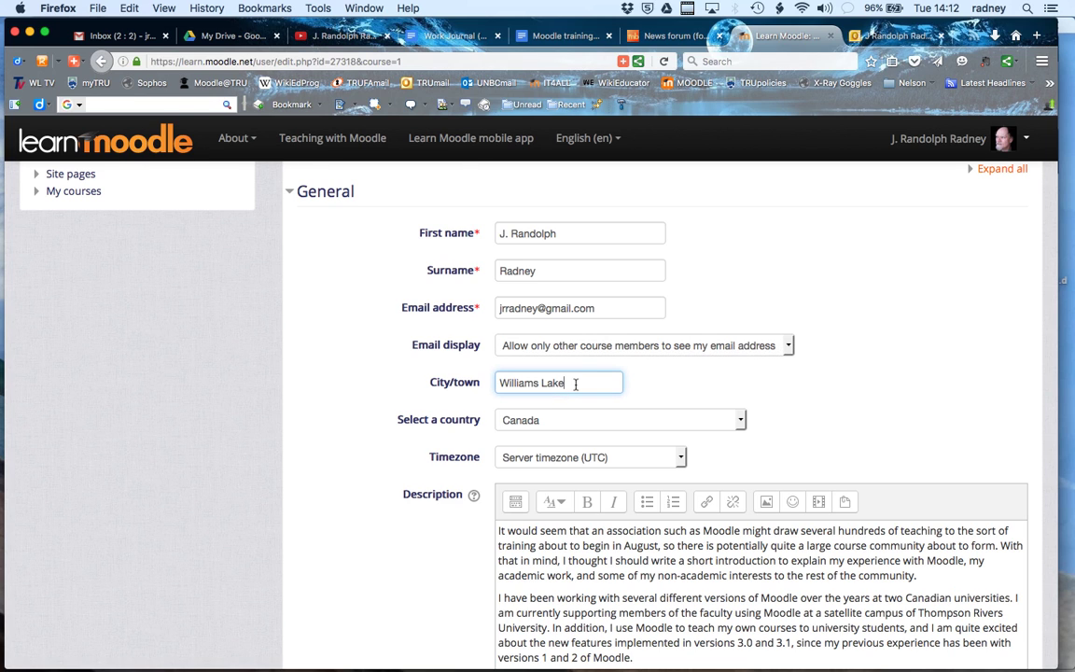
{"action": "left_click", "coordinate": [744, 424]}
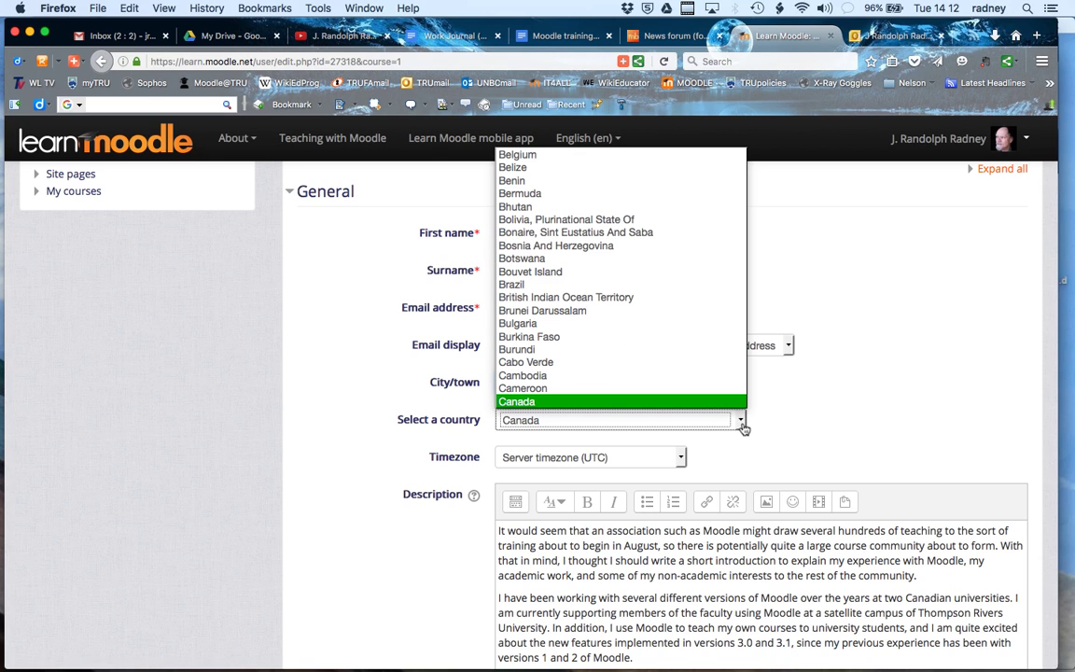
{"action": "left_click", "coordinate": [811, 395]}
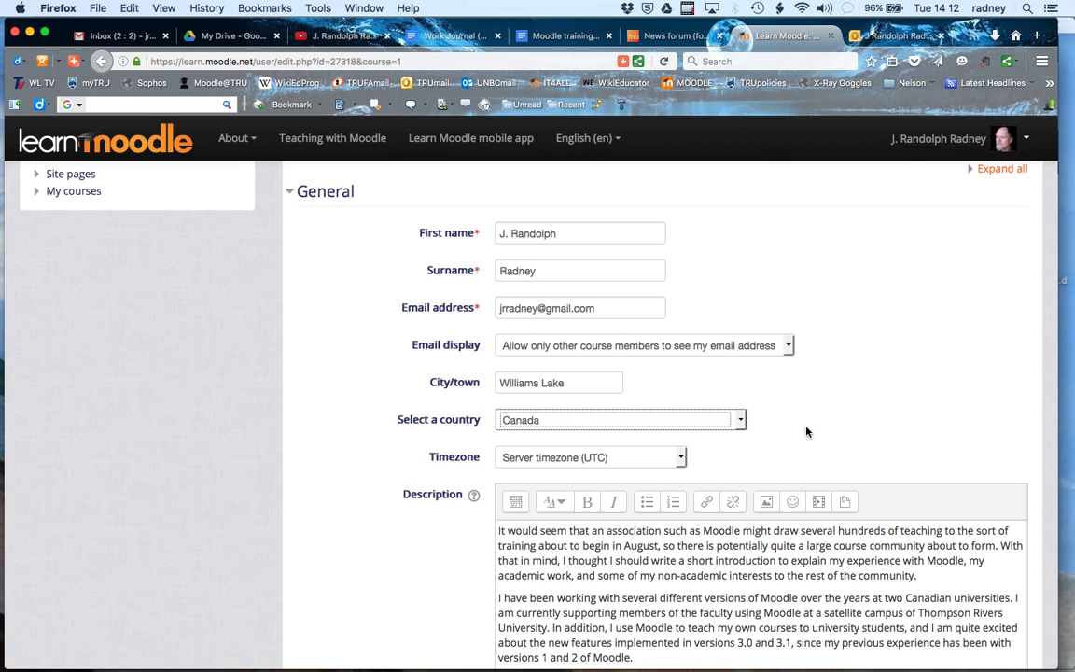
{"action": "scroll", "coordinate": [808, 431], "scroll_direction": "down", "scroll_amount": 2}
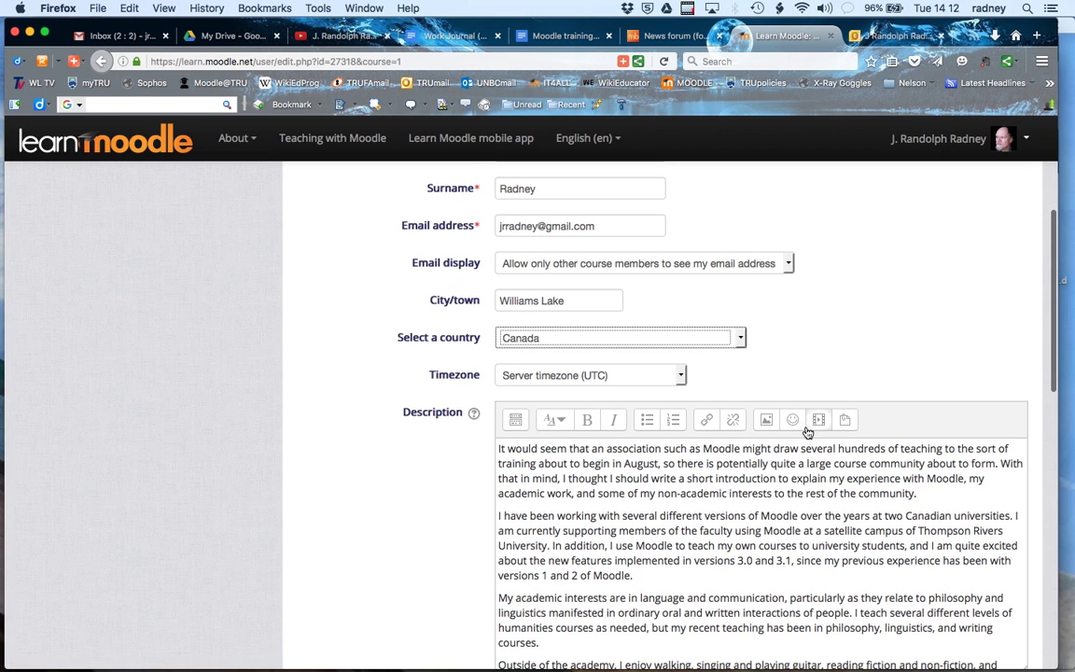
{"action": "scroll", "coordinate": [854, 361], "scroll_direction": "down", "scroll_amount": 2}
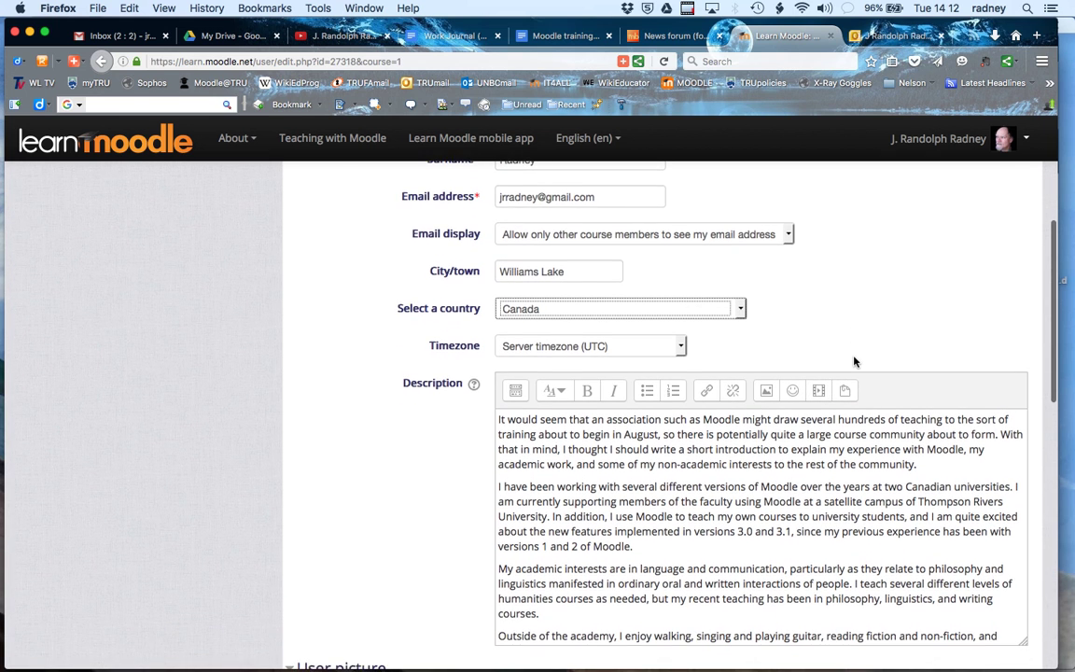
{"action": "scroll", "coordinate": [854, 361], "scroll_direction": "up", "scroll_amount": 1}
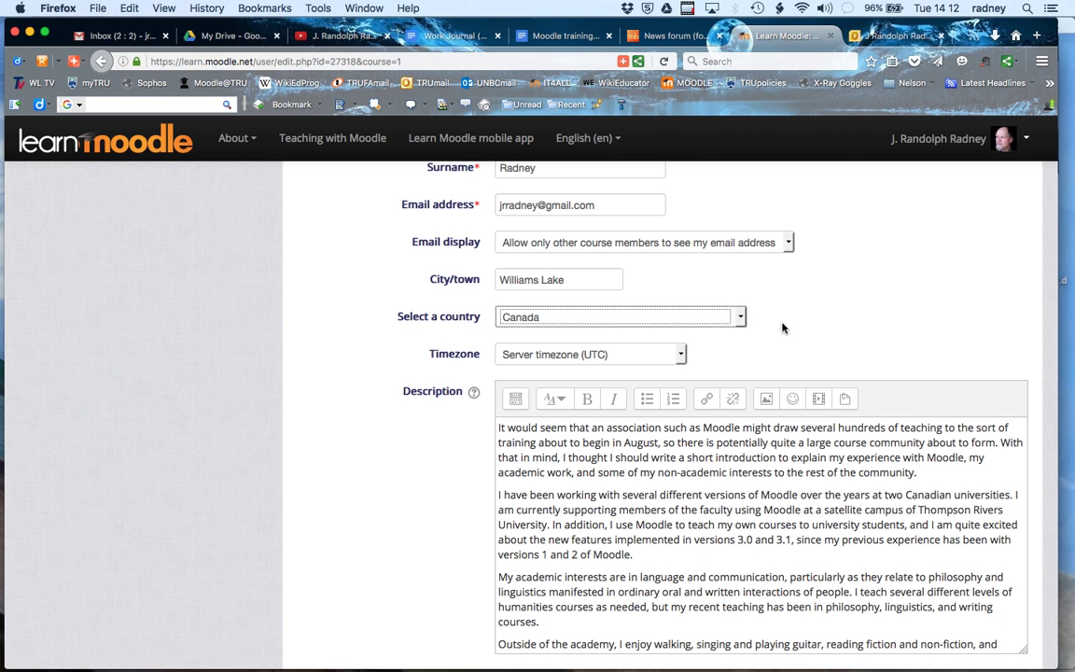
{"action": "scroll", "coordinate": [753, 344], "scroll_direction": "down", "scroll_amount": 3}
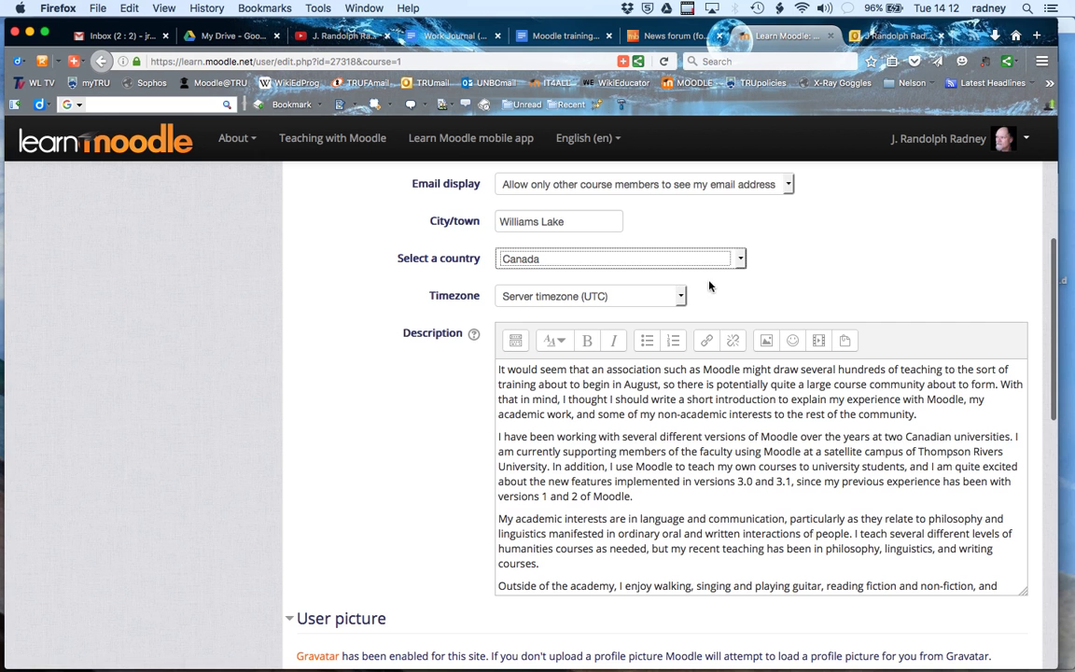
{"action": "scroll", "coordinate": [734, 297], "scroll_direction": "down", "scroll_amount": 1}
{"action": "scroll", "coordinate": [734, 296], "scroll_direction": "down", "scroll_amount": 1}
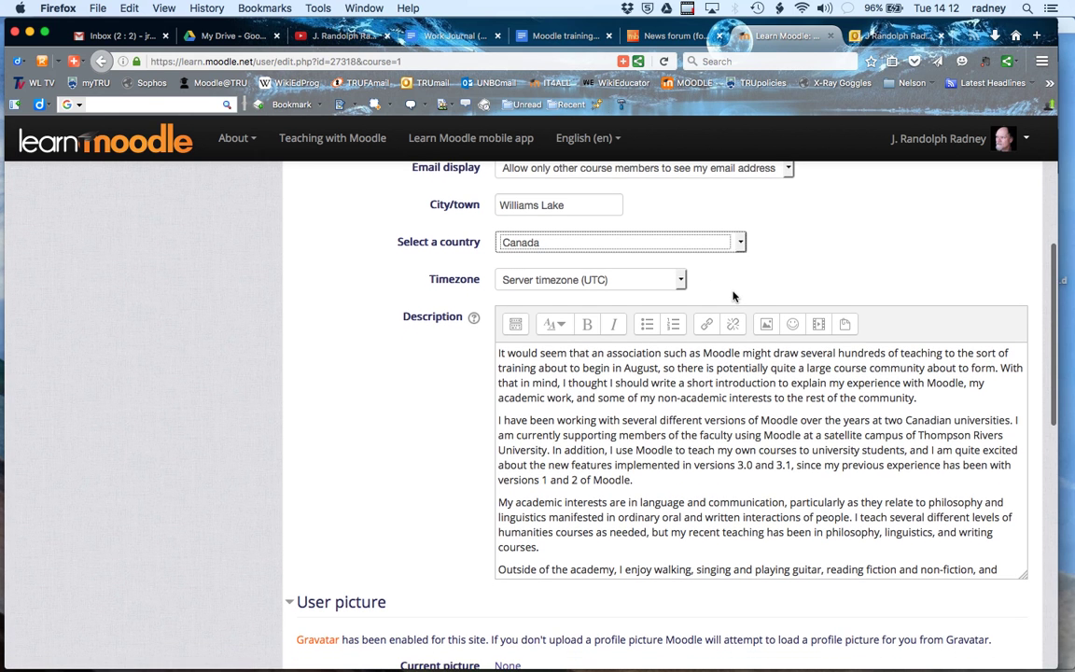
{"action": "scroll", "coordinate": [734, 297], "scroll_direction": "down", "scroll_amount": 3}
{"action": "scroll", "coordinate": [734, 291], "scroll_direction": "down", "scroll_amount": 8}
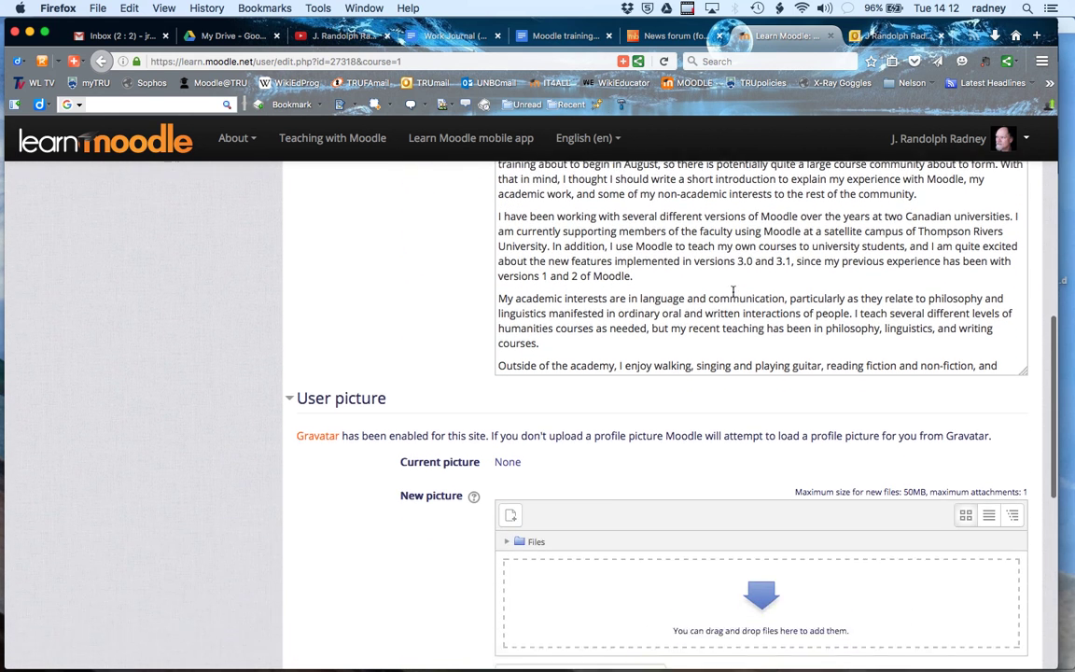
{"action": "scroll", "coordinate": [734, 291], "scroll_direction": "up", "scroll_amount": 7}
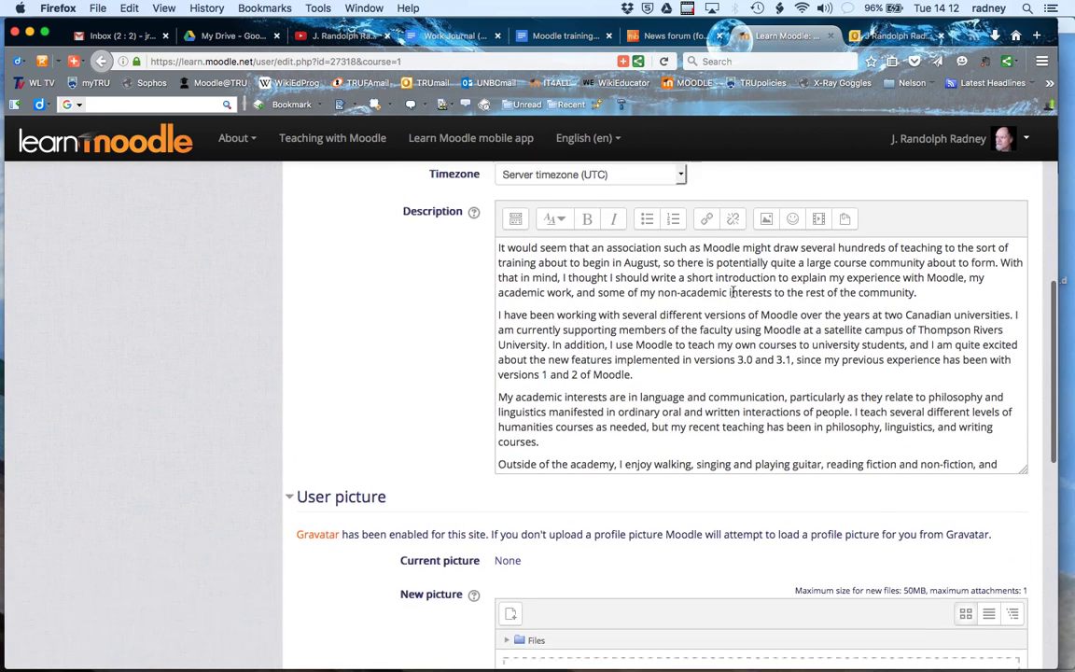
{"action": "scroll", "coordinate": [734, 292], "scroll_direction": "up", "scroll_amount": 4}
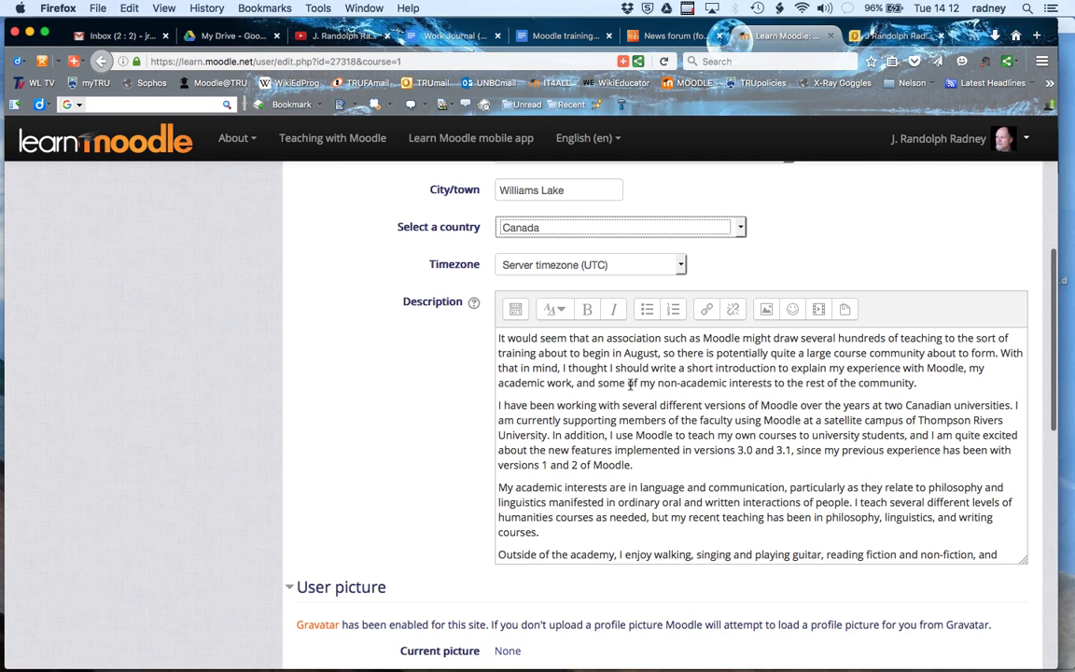
{"action": "scroll", "coordinate": [634, 387], "scroll_direction": "down", "scroll_amount": 2}
{"action": "scroll", "coordinate": [634, 387], "scroll_direction": "down", "scroll_amount": 5}
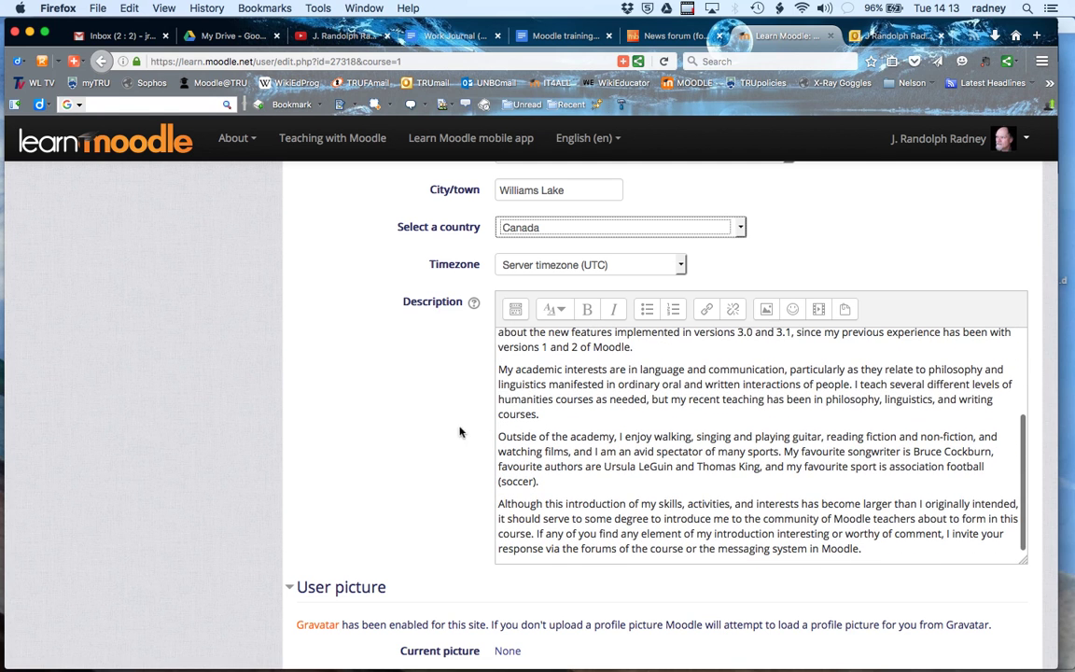
{"action": "scroll", "coordinate": [437, 434], "scroll_direction": "down", "scroll_amount": 4}
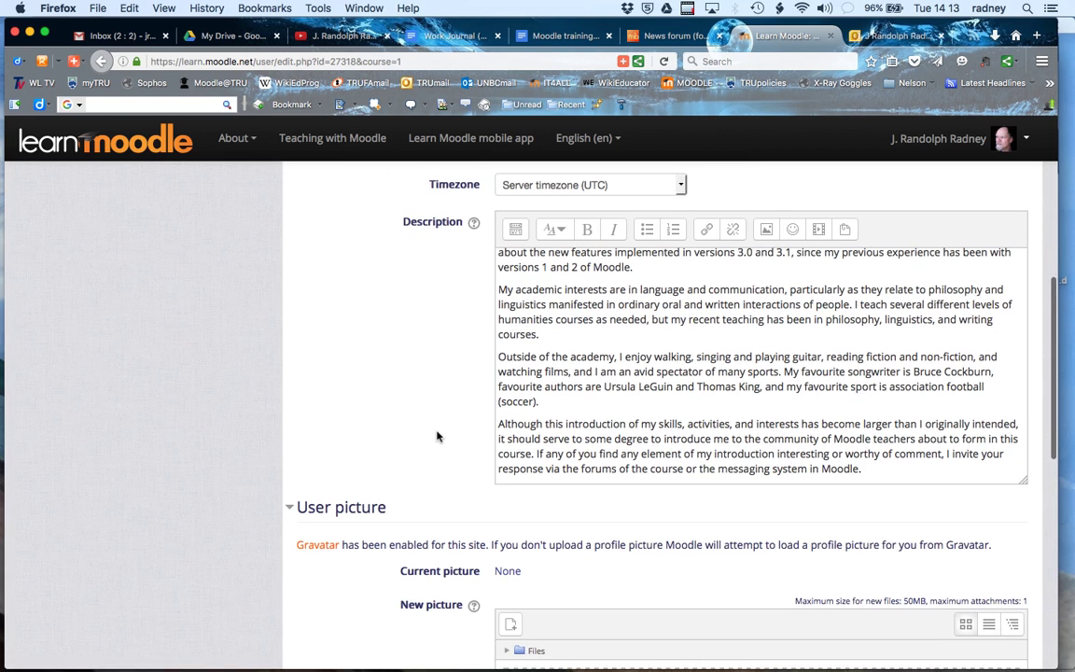
{"action": "scroll", "coordinate": [436, 436], "scroll_direction": "down", "scroll_amount": 2}
{"action": "scroll", "coordinate": [437, 436], "scroll_direction": "down", "scroll_amount": 4}
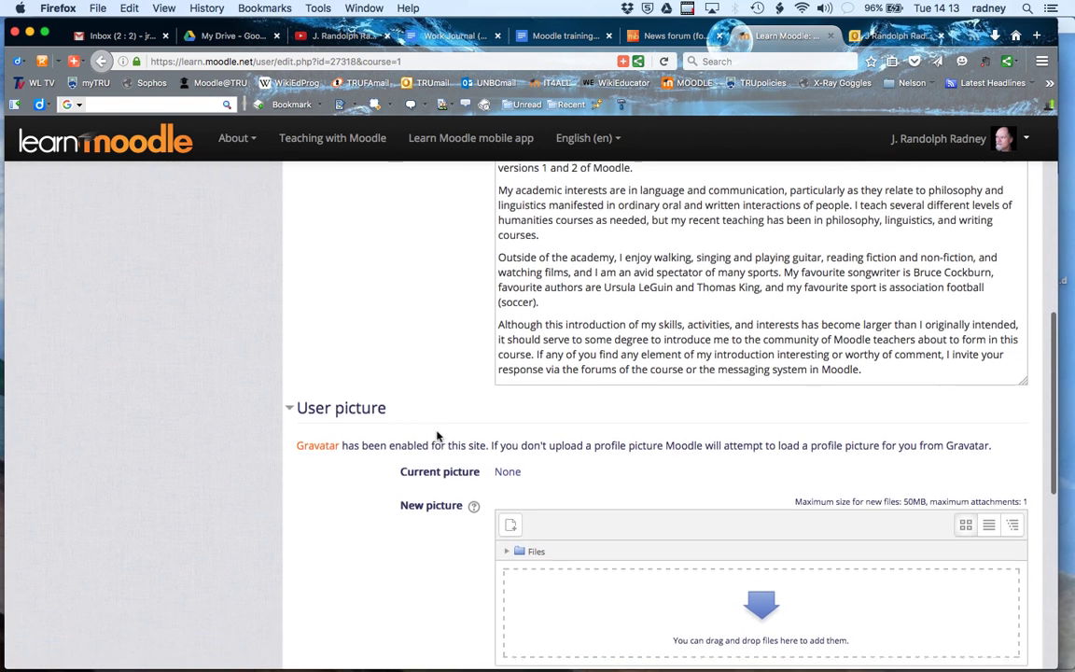
{"action": "scroll", "coordinate": [437, 436], "scroll_direction": "down", "scroll_amount": 5}
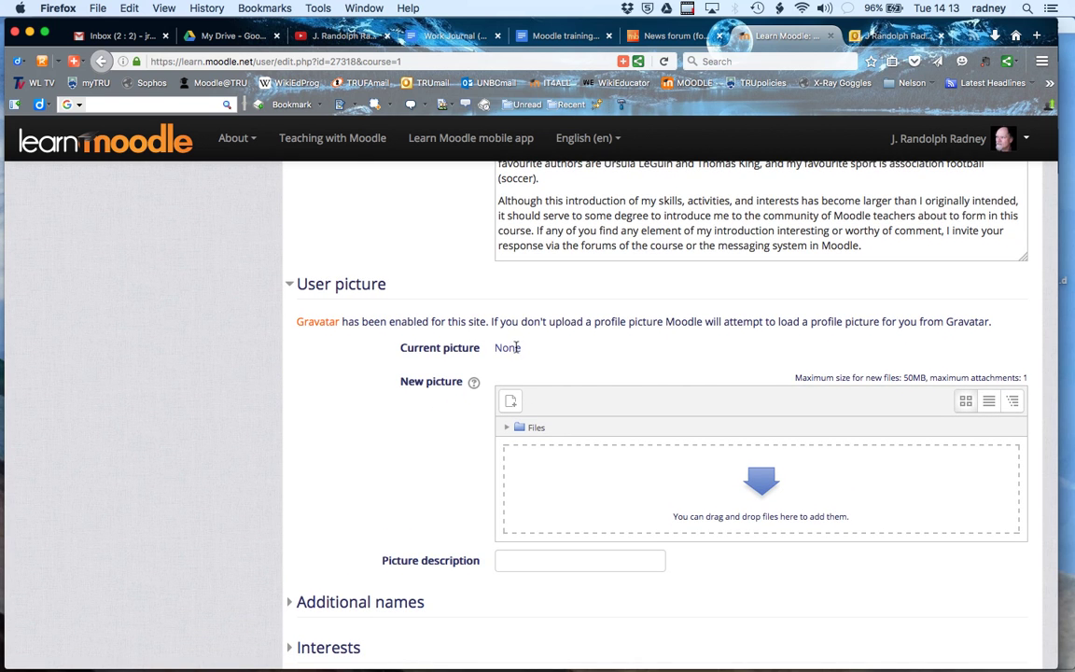
{"action": "scroll", "coordinate": [593, 358], "scroll_direction": "down", "scroll_amount": 9}
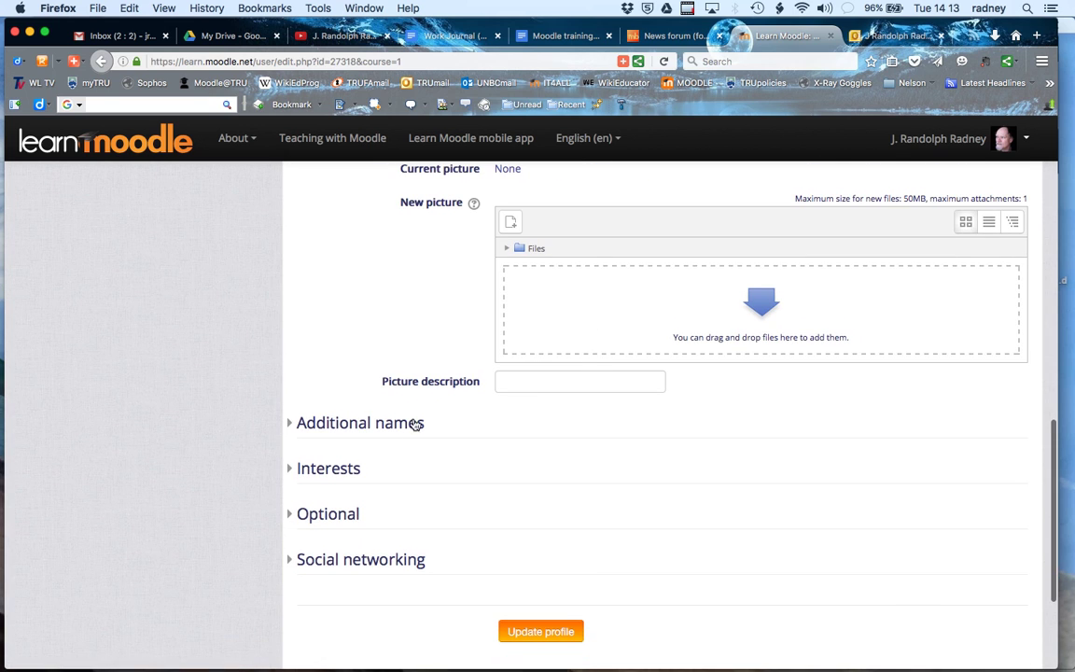
Expand and collapse the Additional names and Interests sections to review them.
{"action": "left_click", "coordinate": [378, 429]}
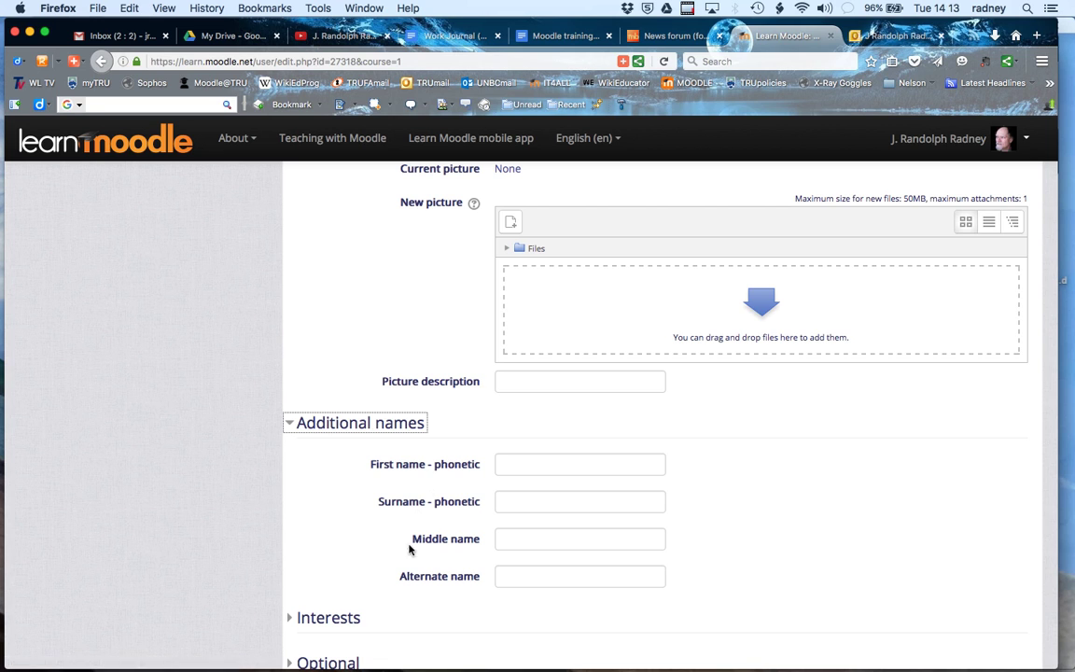
{"action": "left_click", "coordinate": [292, 426]}
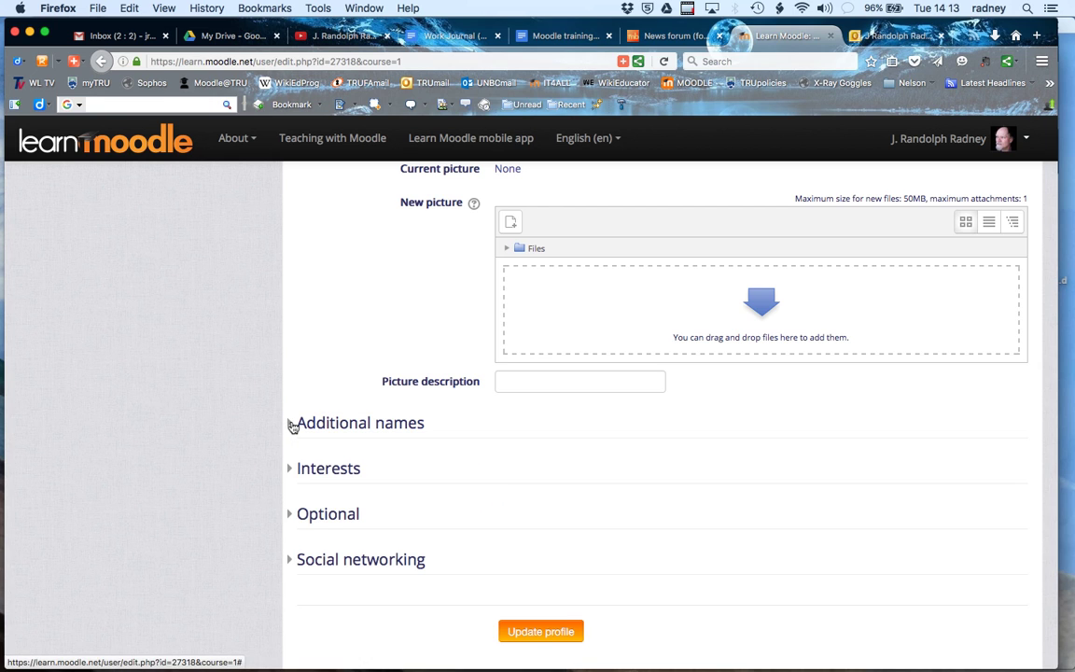
{"action": "left_click", "coordinate": [290, 471]}
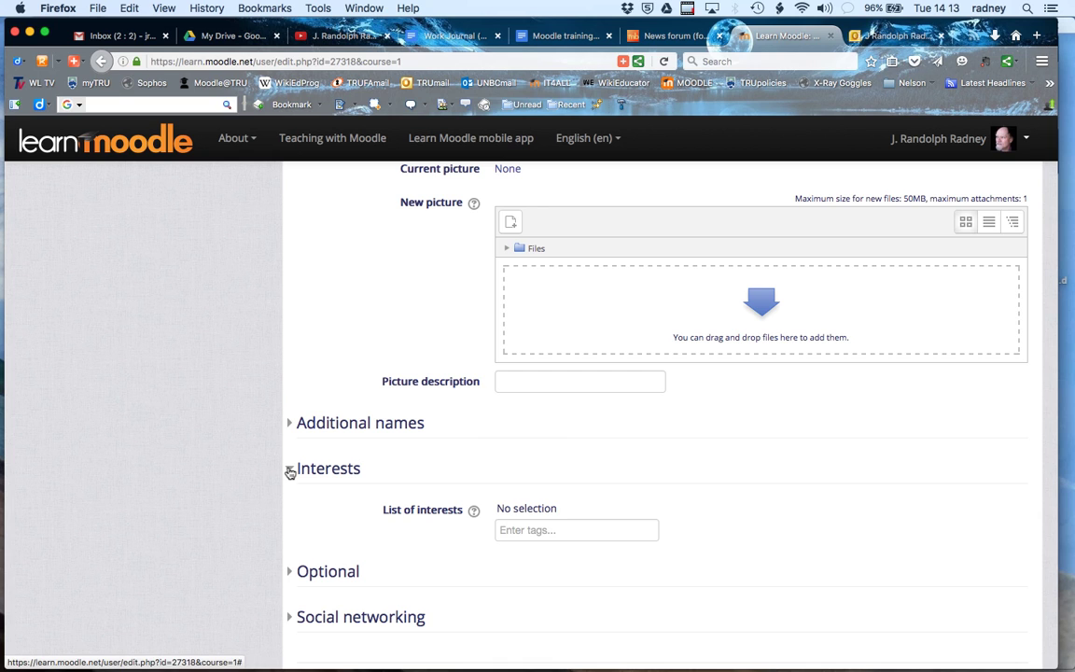
{"action": "left_click", "coordinate": [290, 471]}
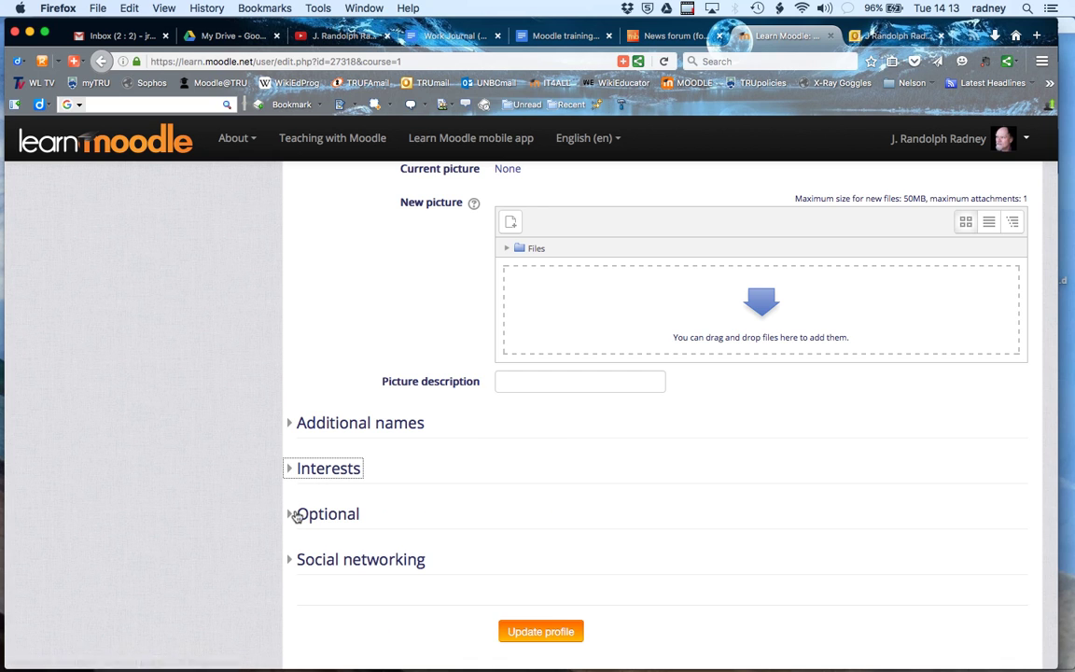
Expand the Optional section and look over its empty Web page through Address fields.
{"action": "left_click", "coordinate": [291, 517]}
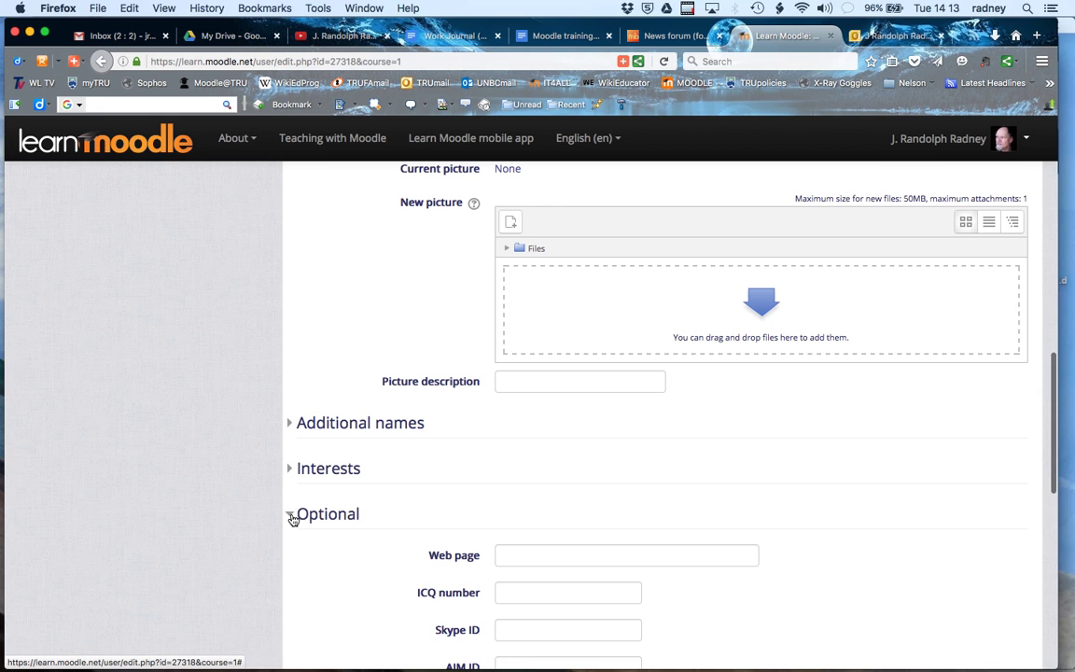
{"action": "scroll", "coordinate": [403, 509], "scroll_direction": "down", "scroll_amount": 3}
{"action": "scroll", "coordinate": [403, 510], "scroll_direction": "down", "scroll_amount": 3}
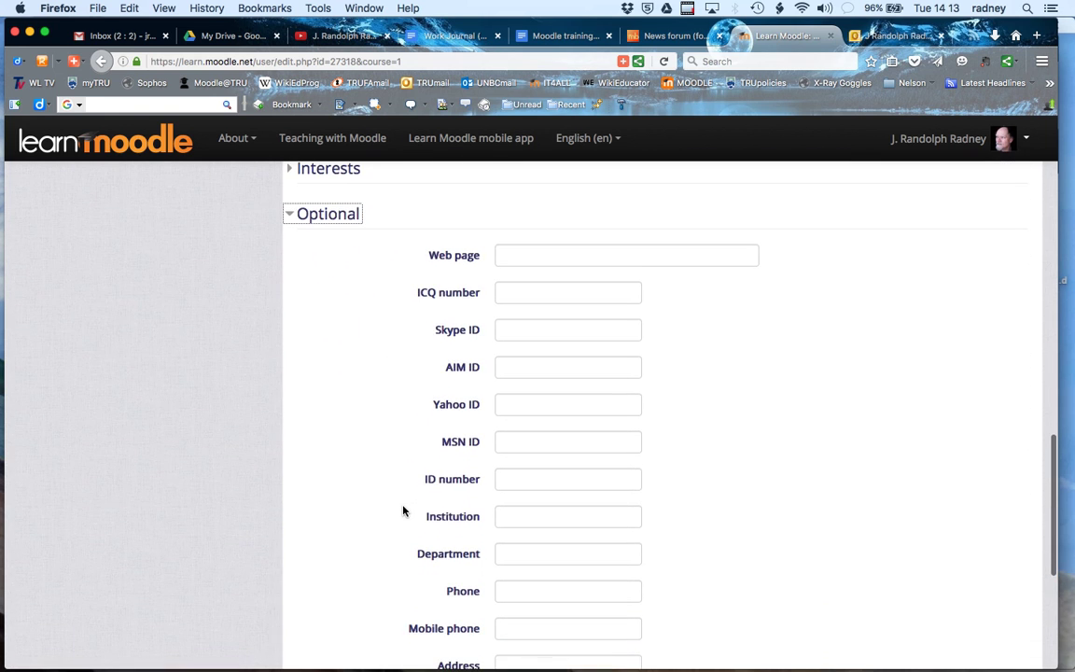
{"action": "scroll", "coordinate": [403, 510], "scroll_direction": "down", "scroll_amount": 2}
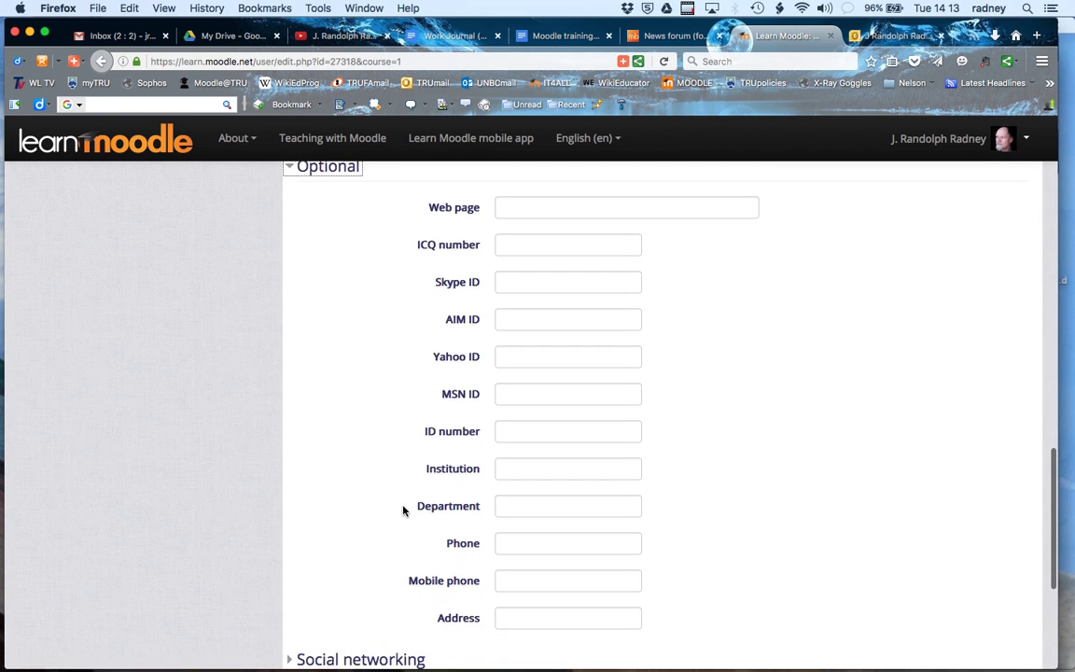
{"action": "scroll", "coordinate": [403, 510], "scroll_direction": "up", "scroll_amount": 1}
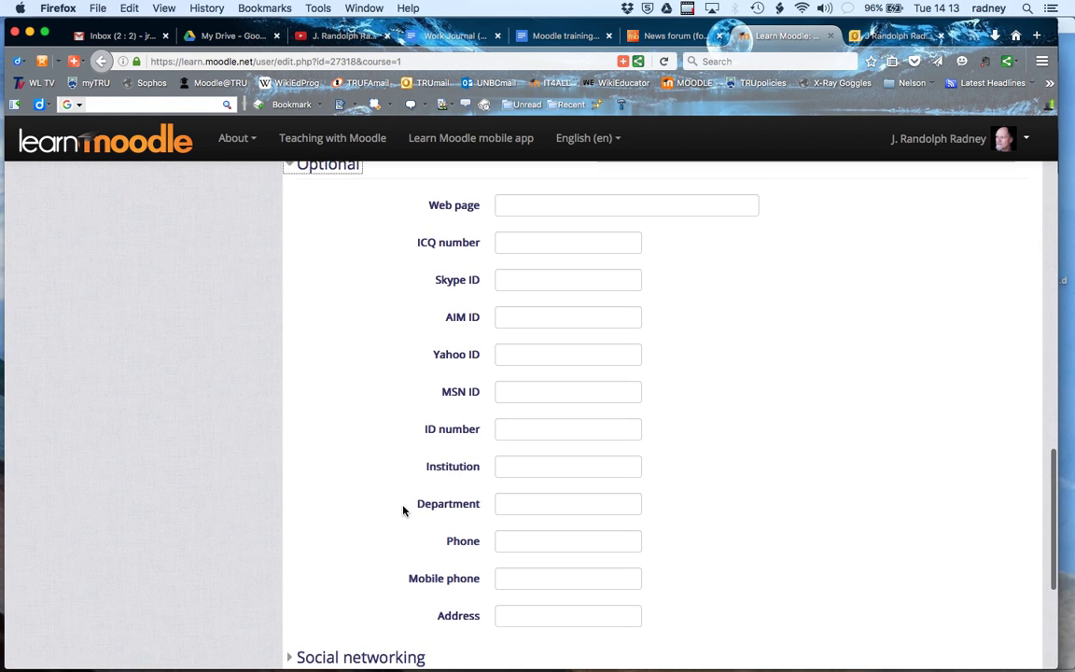
{"action": "scroll", "coordinate": [404, 509], "scroll_direction": "up", "scroll_amount": 1}
Collapse Optional, then expand and collapse Social networking to review its Twitter, LinkedIn and Google+ details.
{"action": "left_click", "coordinate": [291, 190]}
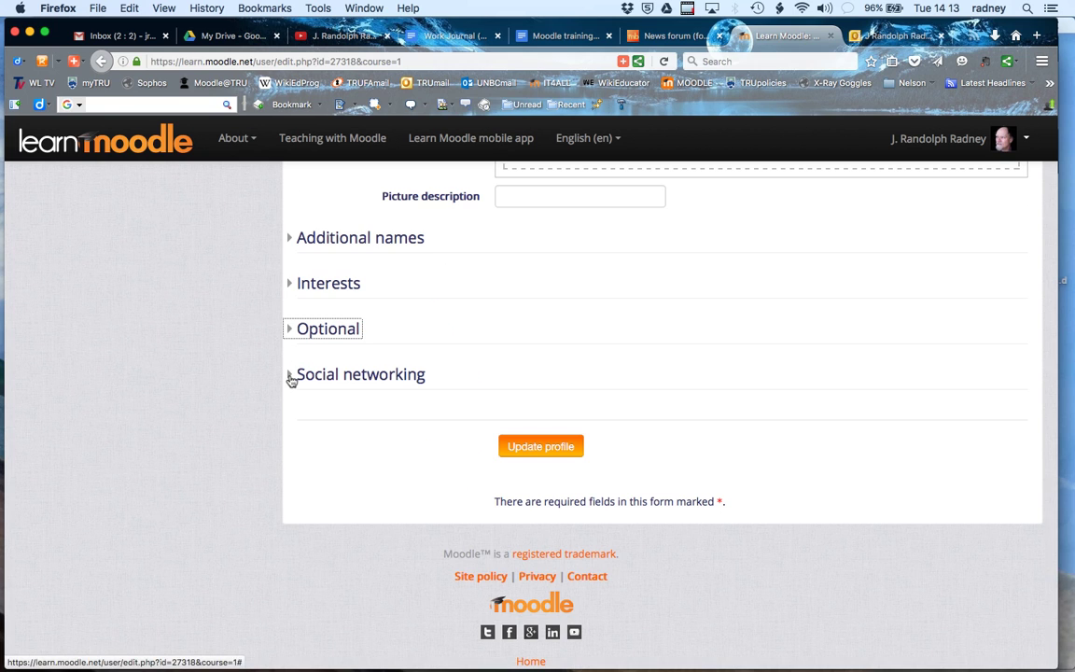
{"action": "left_click", "coordinate": [292, 377]}
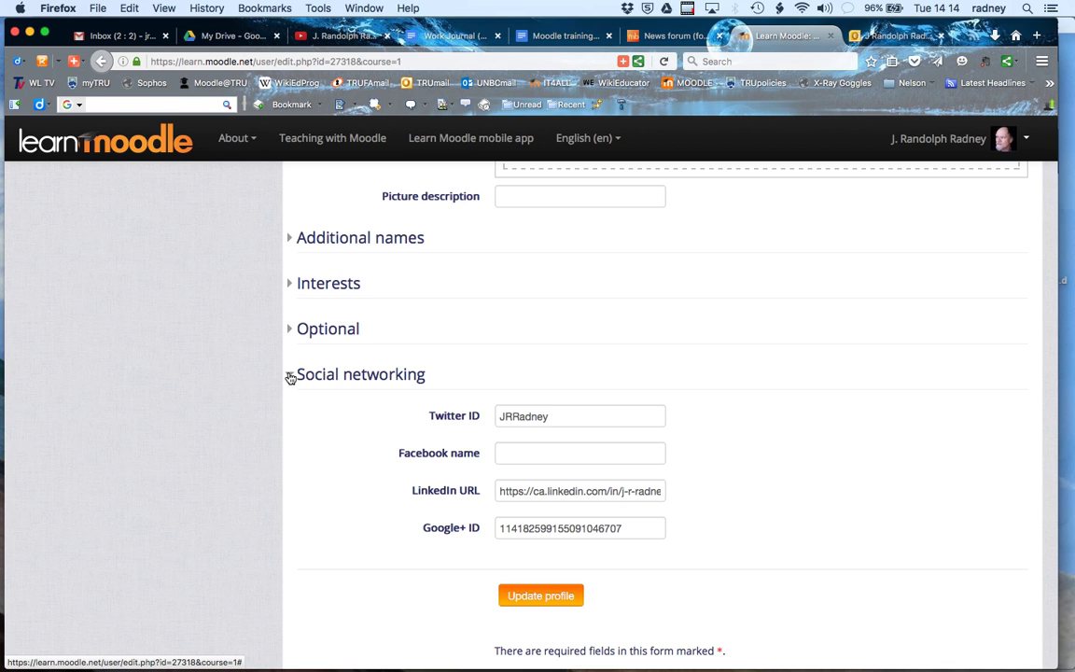
{"action": "left_click", "coordinate": [291, 376]}
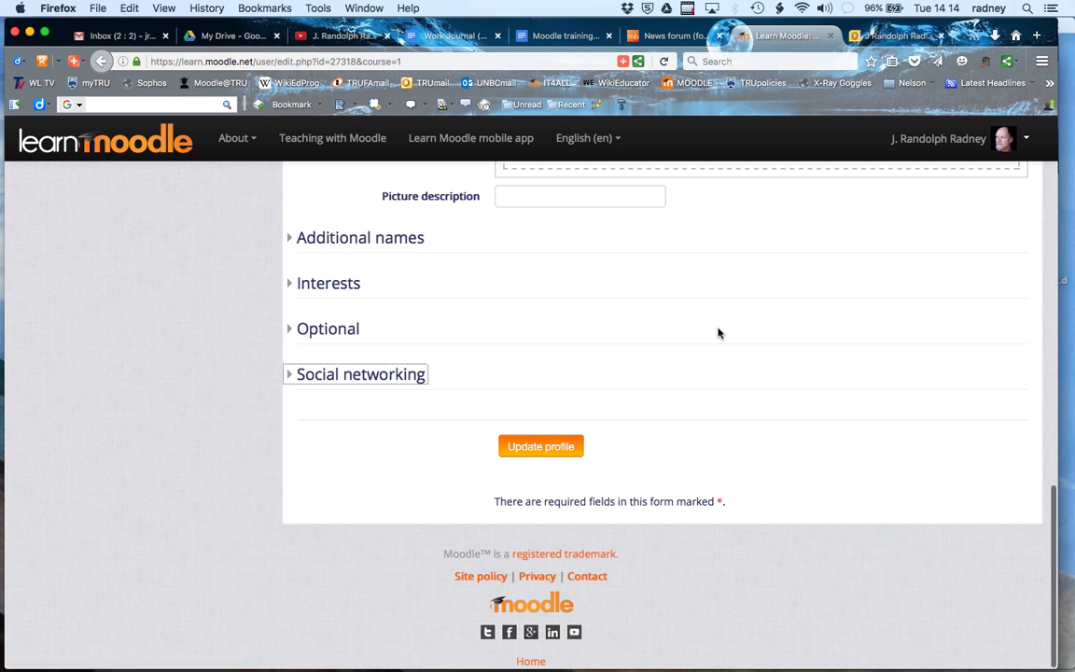
{"action": "scroll", "coordinate": [718, 331], "scroll_direction": "up", "scroll_amount": 5}
{"action": "scroll", "coordinate": [718, 331], "scroll_direction": "up", "scroll_amount": 10}
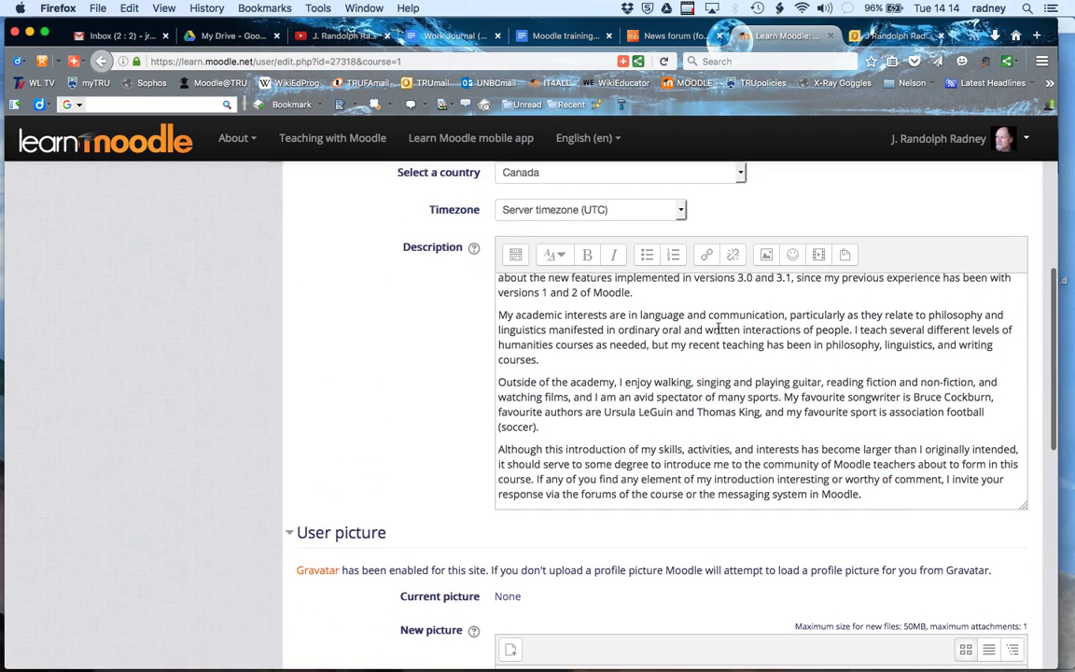
{"action": "scroll", "coordinate": [718, 327], "scroll_direction": "up", "scroll_amount": 5}
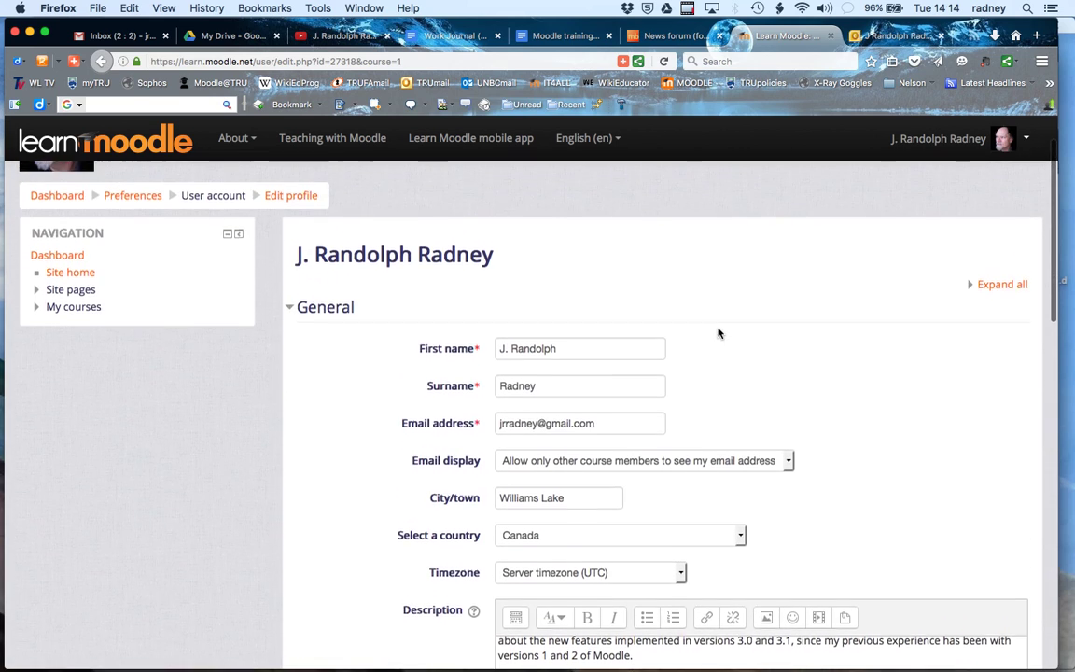
{"action": "scroll", "coordinate": [718, 332], "scroll_direction": "down", "scroll_amount": 1}
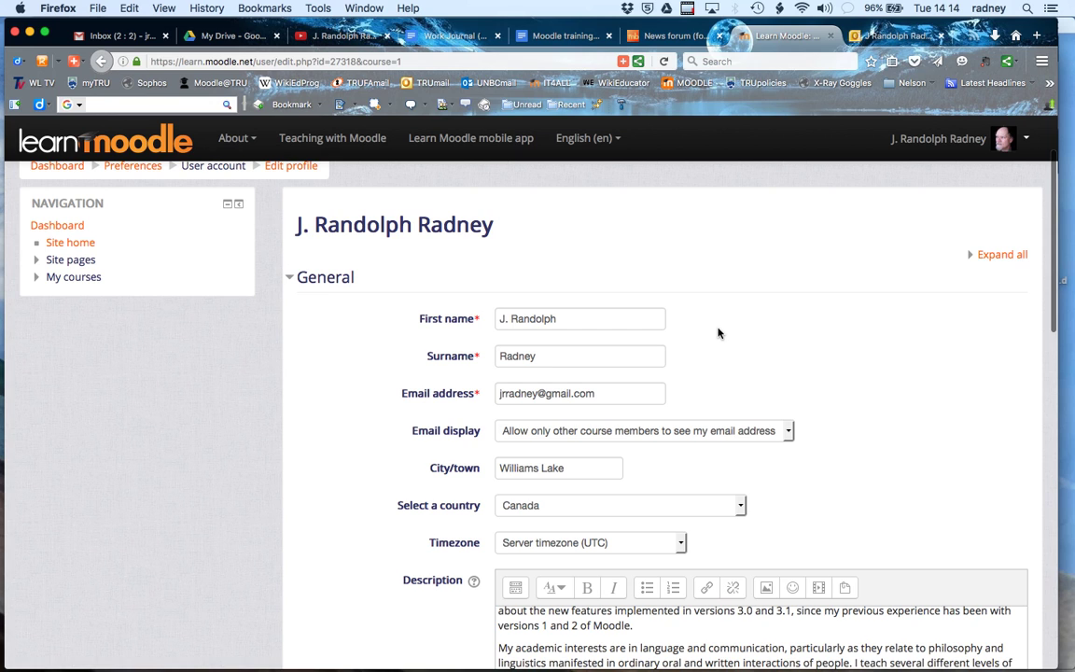